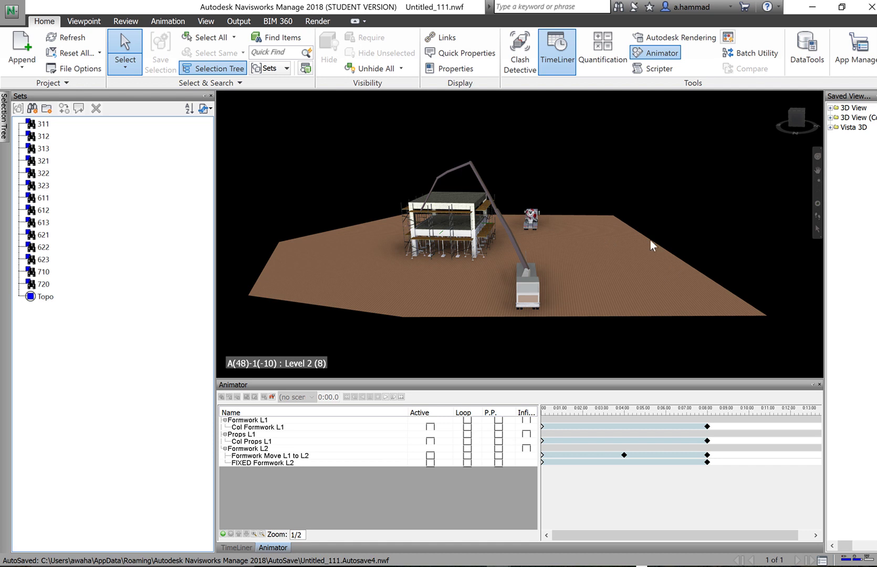
- Orbit the site model to a front view of the building, pump truck and mixer truck
middle_click_drag(651, 240, 540, 275, "shift")
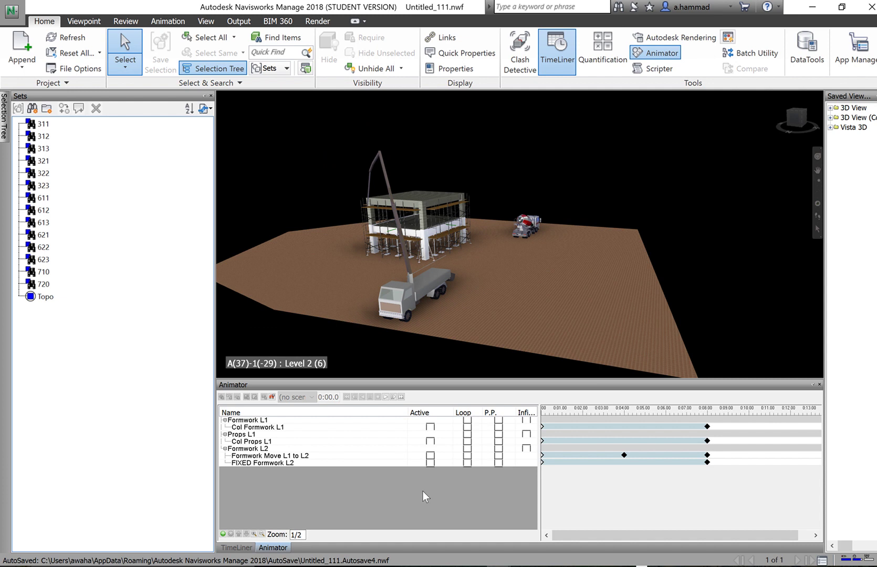
- Add a new Animator scene below Formwork L2 and rename it 'Truck Animation'
right_click(257, 487)
left_click(284, 492)
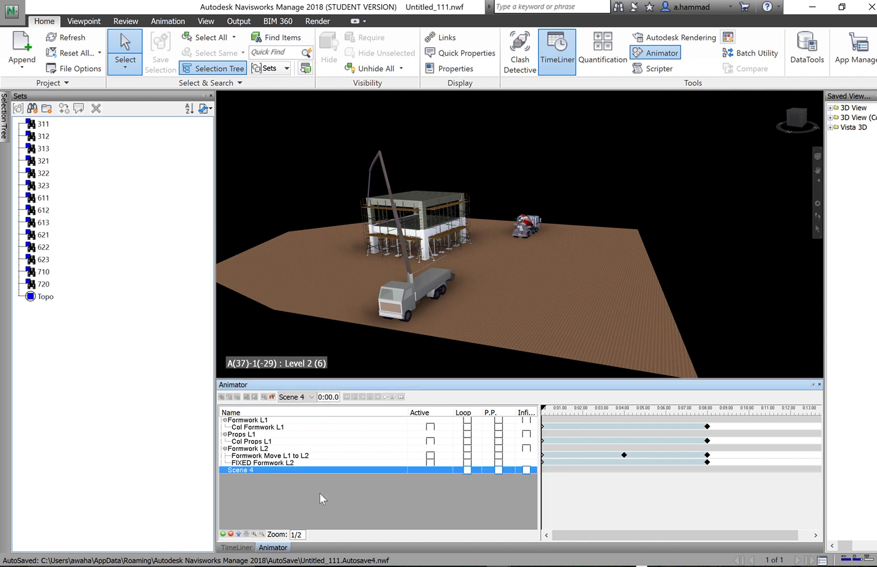
left_click(295, 471)
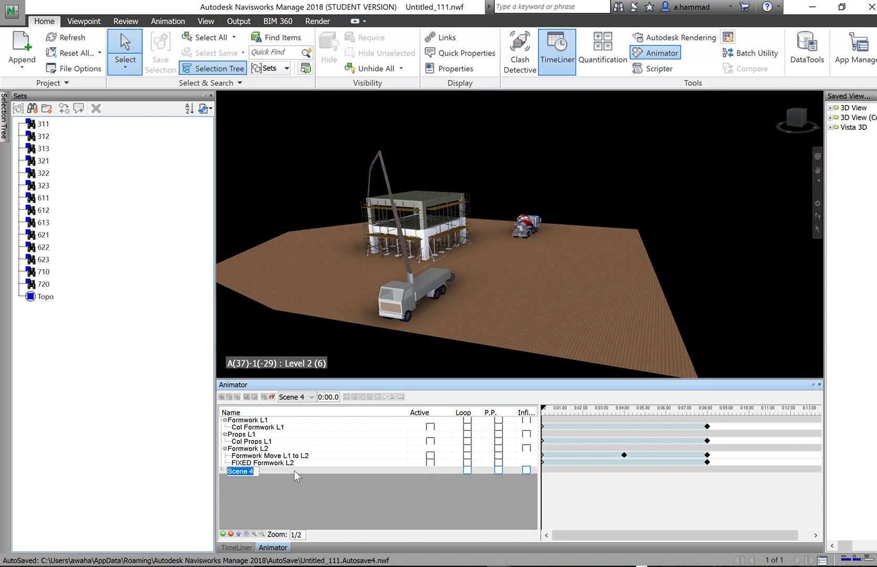
type("Truc")
type("k An")
type("imation")
key("Return")
left_click(318, 502)
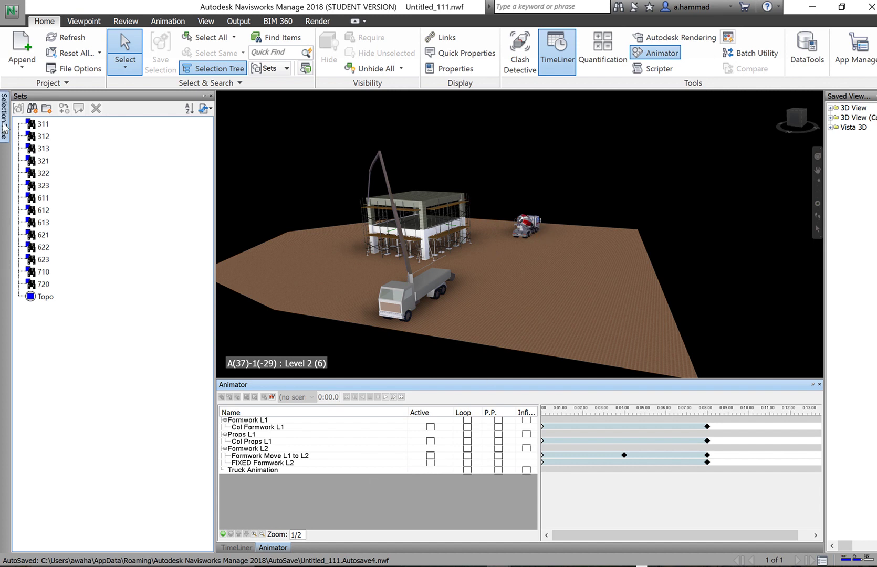
- Add the selected Concrete_Truck_Mixer.nwc to Truck Animation as an animation set named 'Mixer'
mouse_move(10, 138)
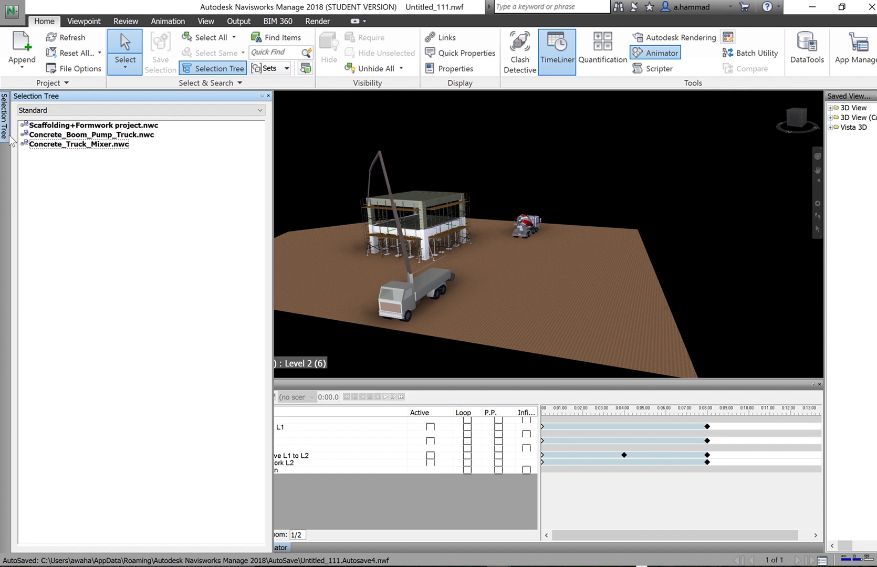
left_click(94, 145)
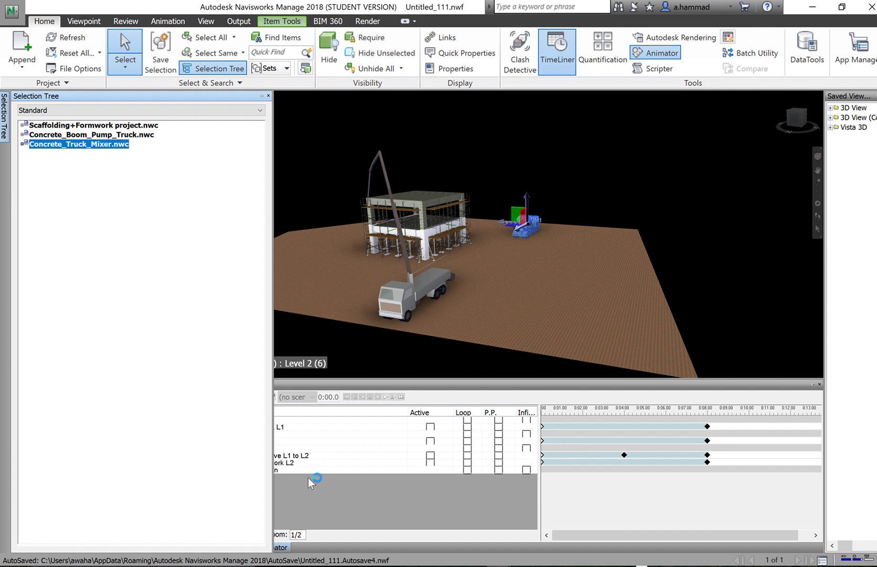
right_click(294, 488)
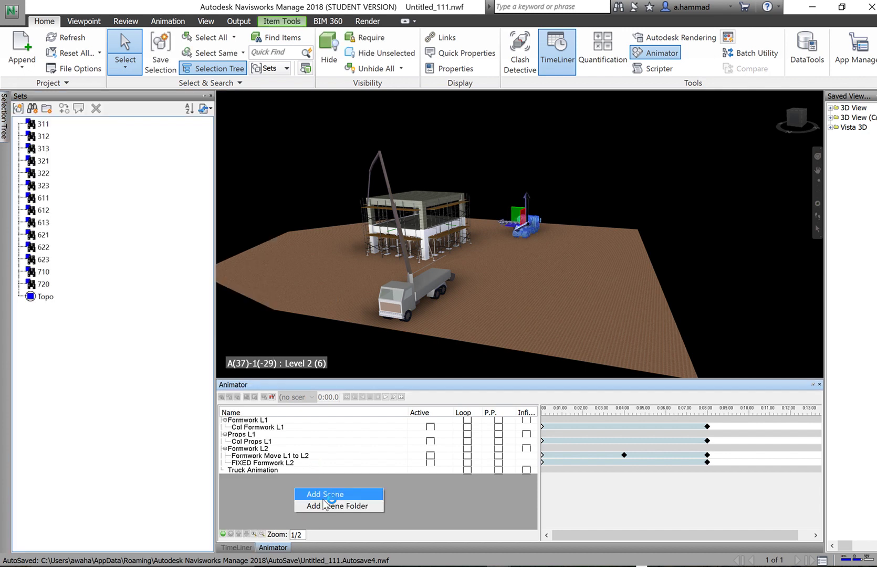
right_click(276, 470)
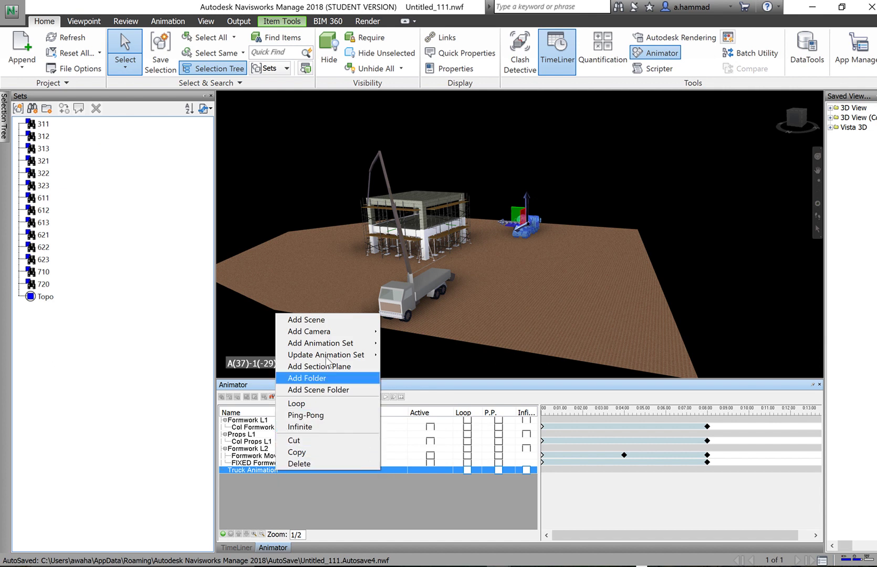
mouse_move(353, 342)
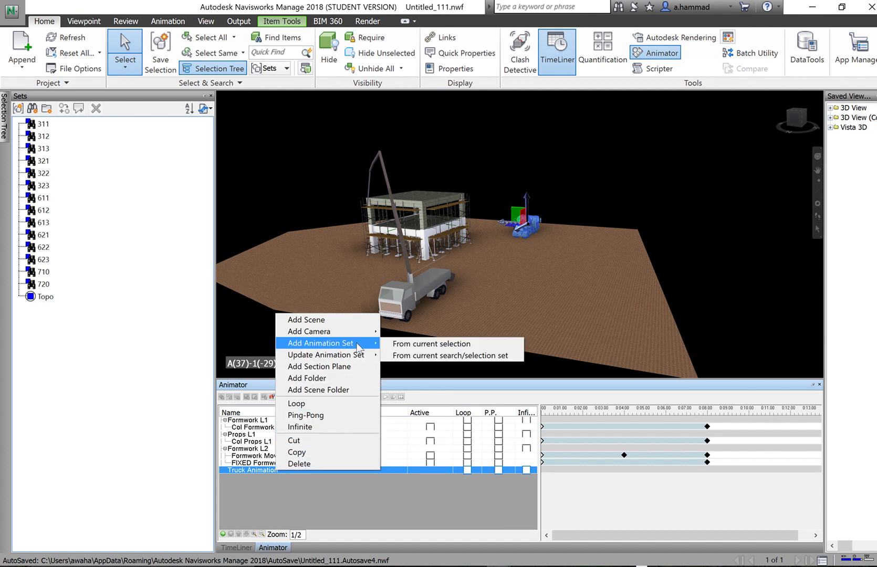
left_click(479, 356)
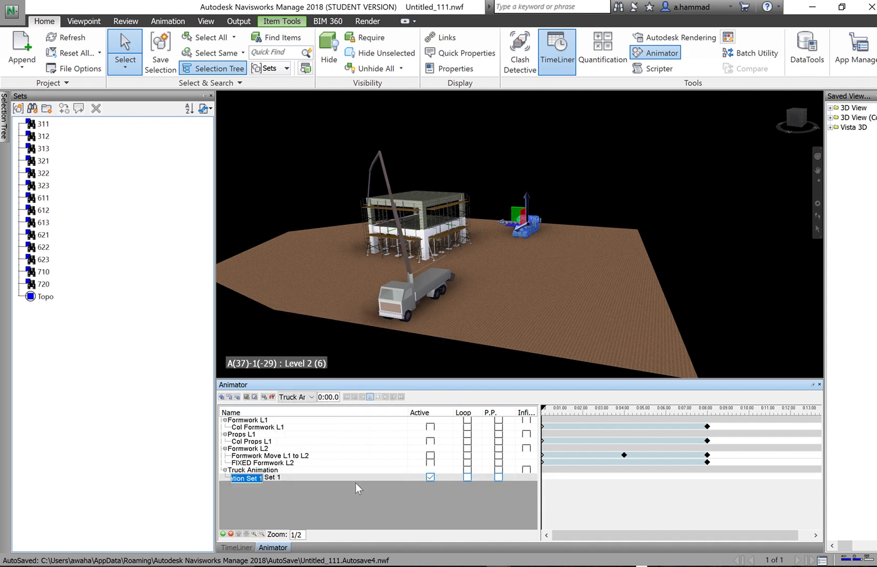
type("Mixer")
key("Return")
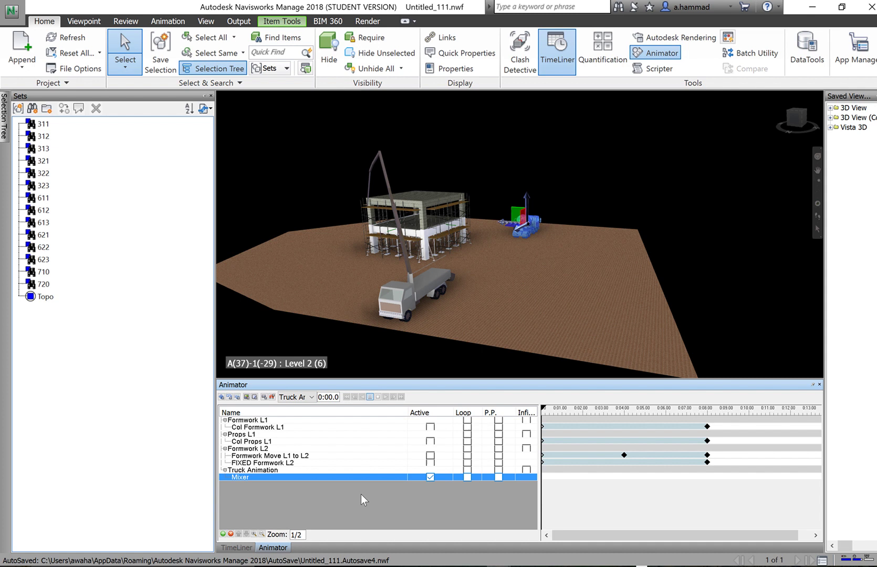
- Capture the Mixer's starting keyframe at 0:00, then set the current time to 0:08.0
left_click(330, 397)
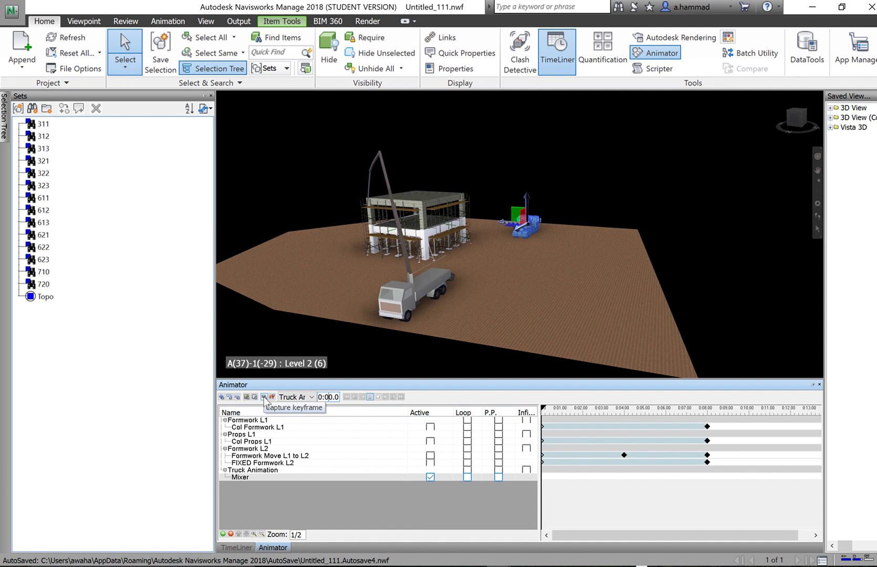
left_click(265, 399)
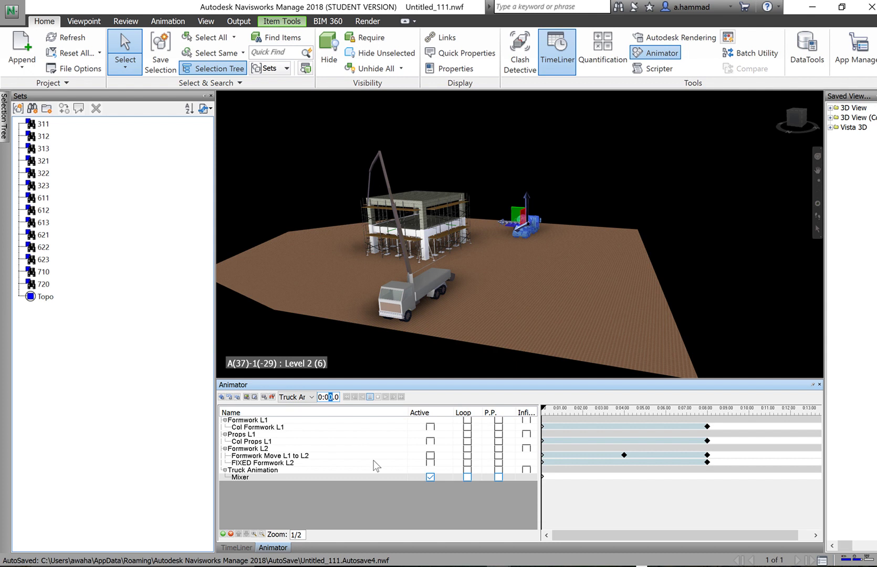
type("8")
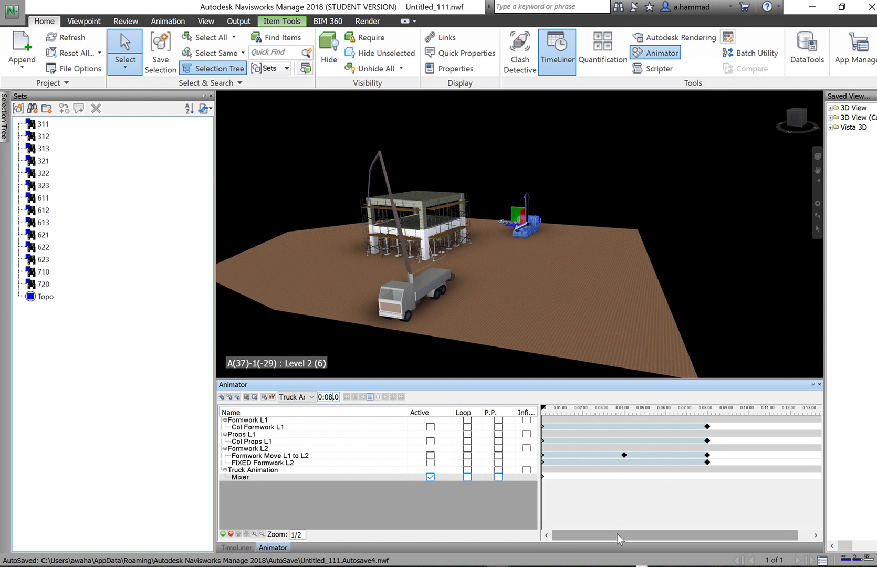
left_click_drag(618, 534, 630, 534)
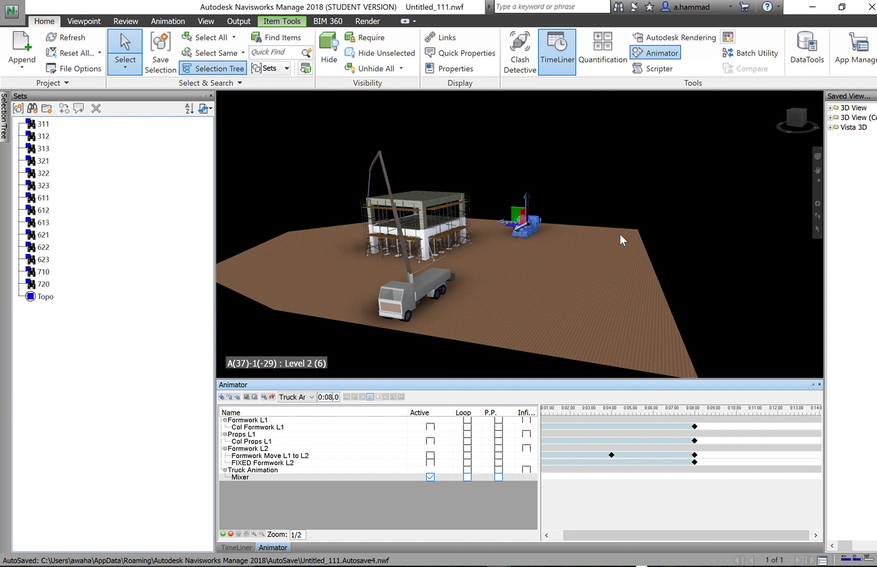
middle_click_drag(620, 240, 499, 245, "shift")
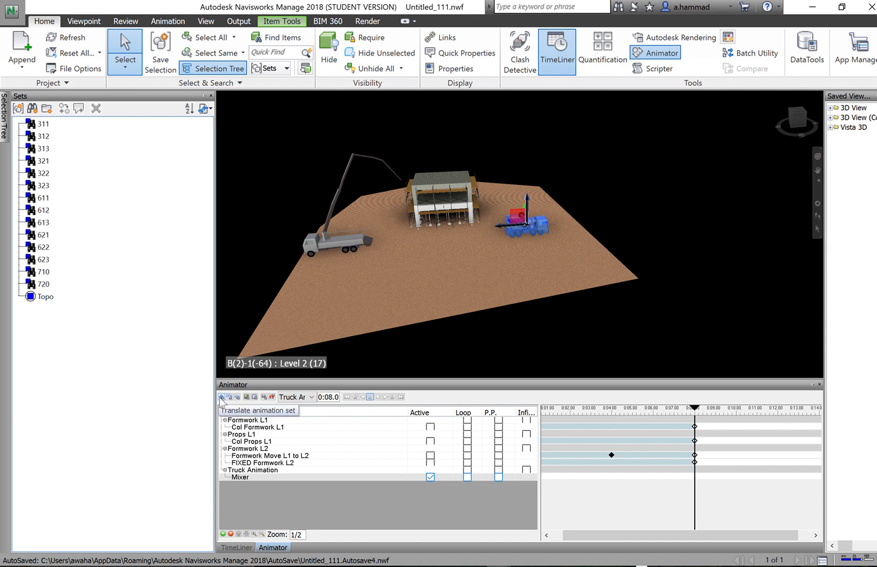
- Translate the mixer 11.9 m along Y toward the building and capture its 0:08 keyframe
left_click(222, 398)
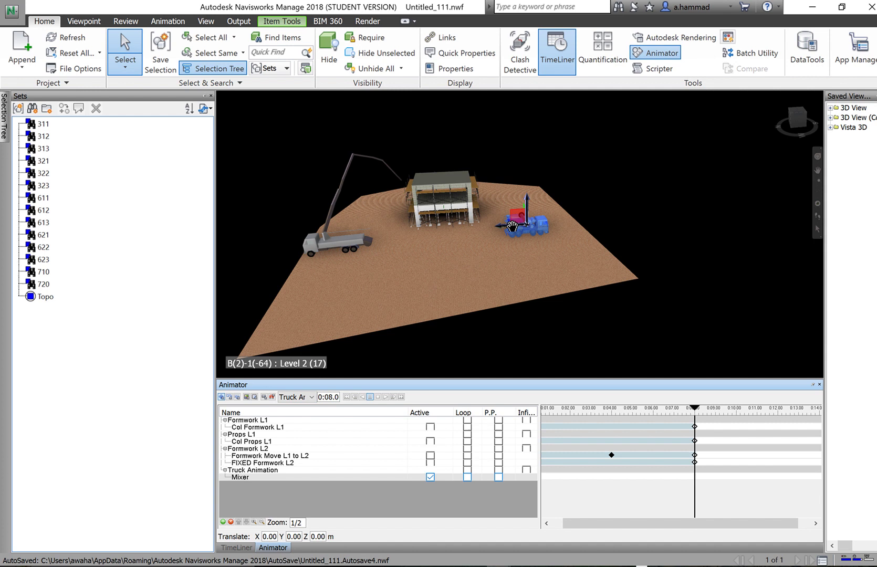
left_click_drag(513, 227, 456, 231)
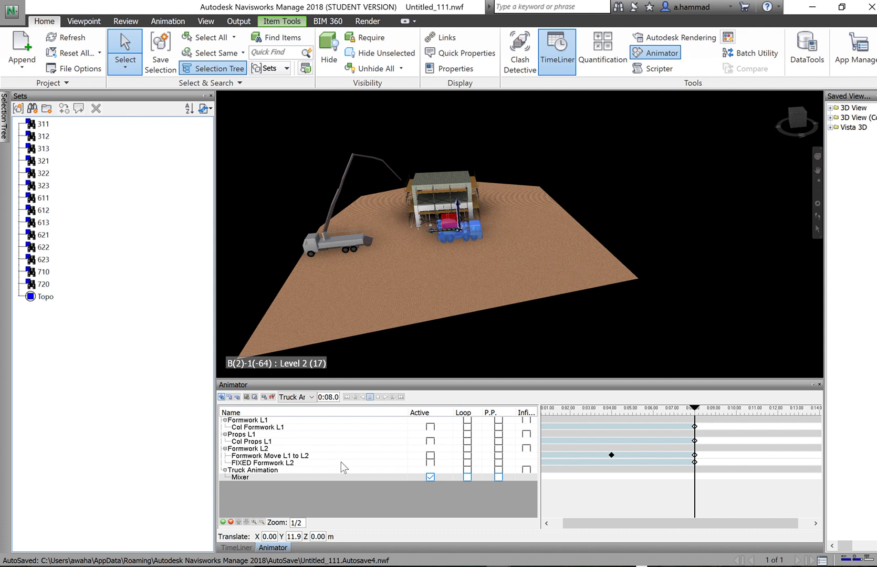
left_click(265, 398)
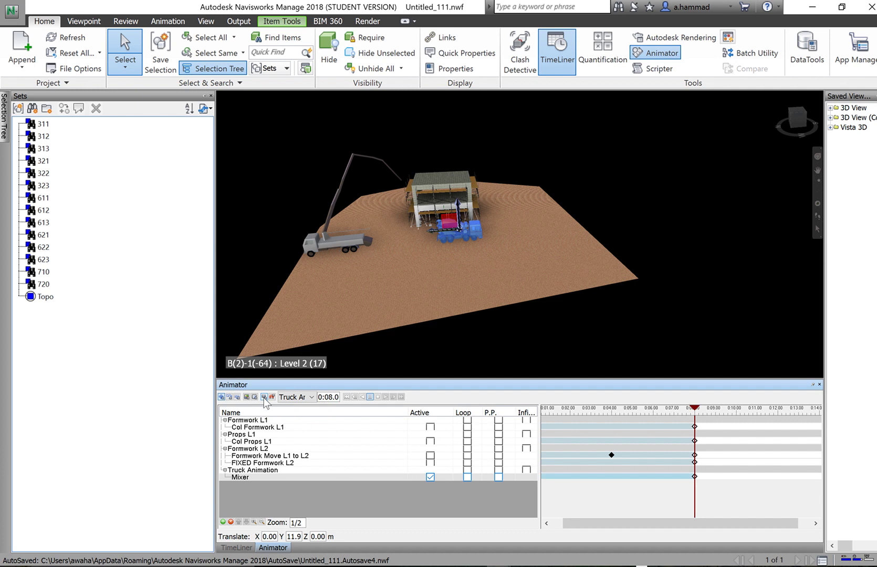
left_click_drag(602, 526, 591, 526)
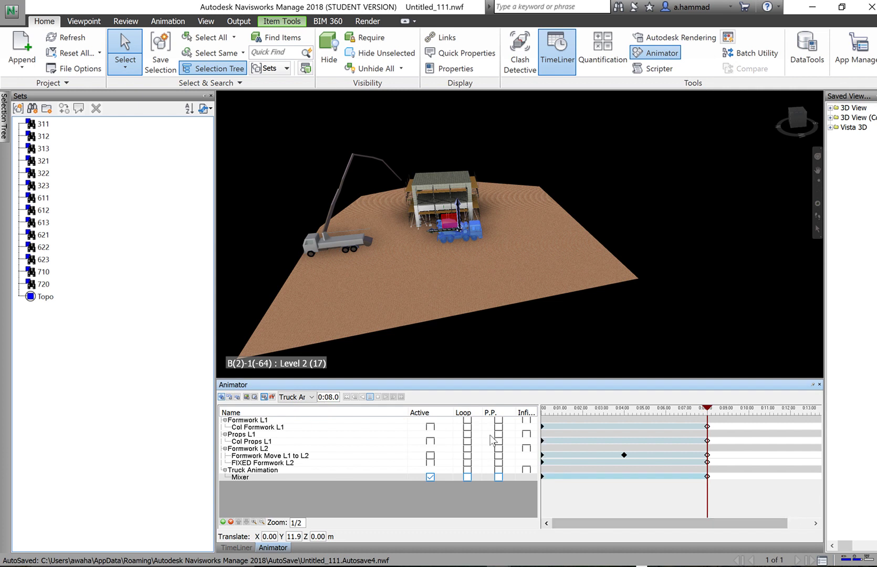
- Rewind and play the Truck Animation, then clear the mixer and scene selection
left_click(386, 397)
left_click(386, 398)
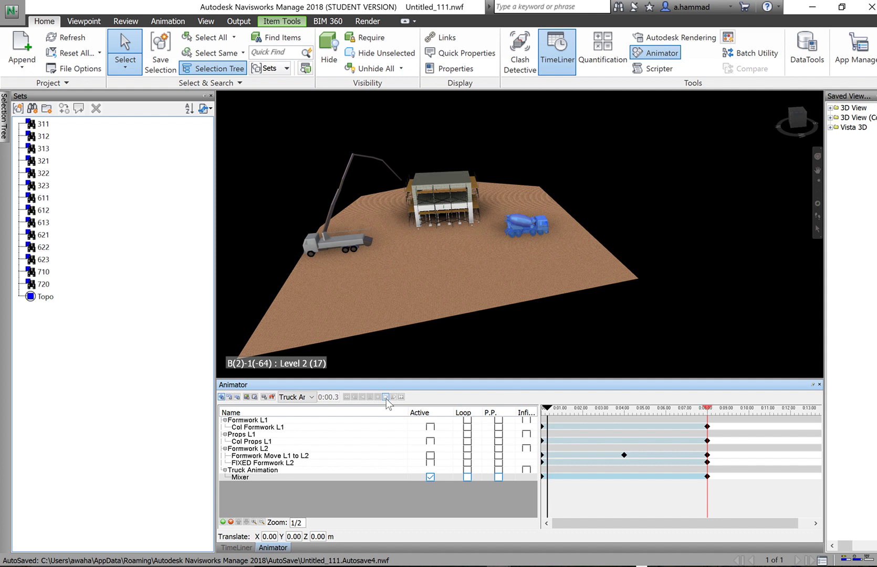
left_click(641, 181)
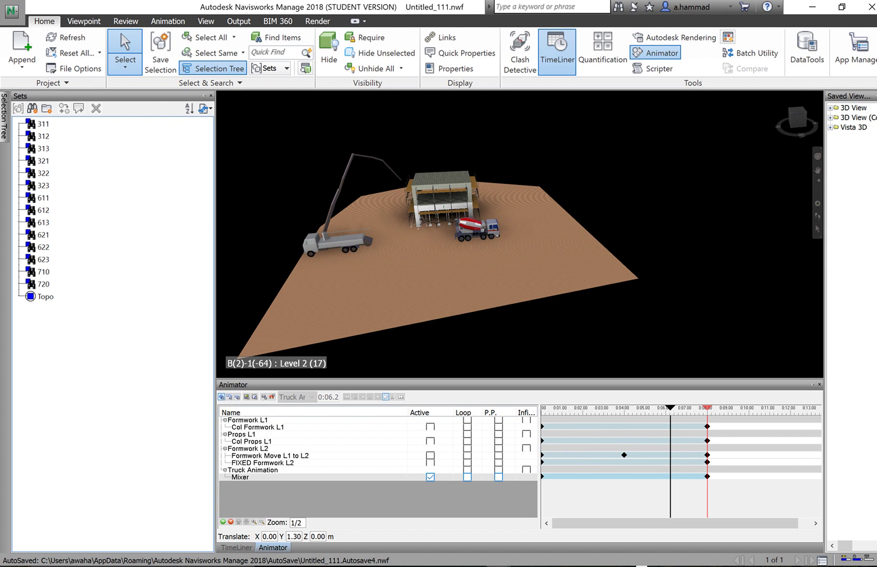
left_click(303, 506)
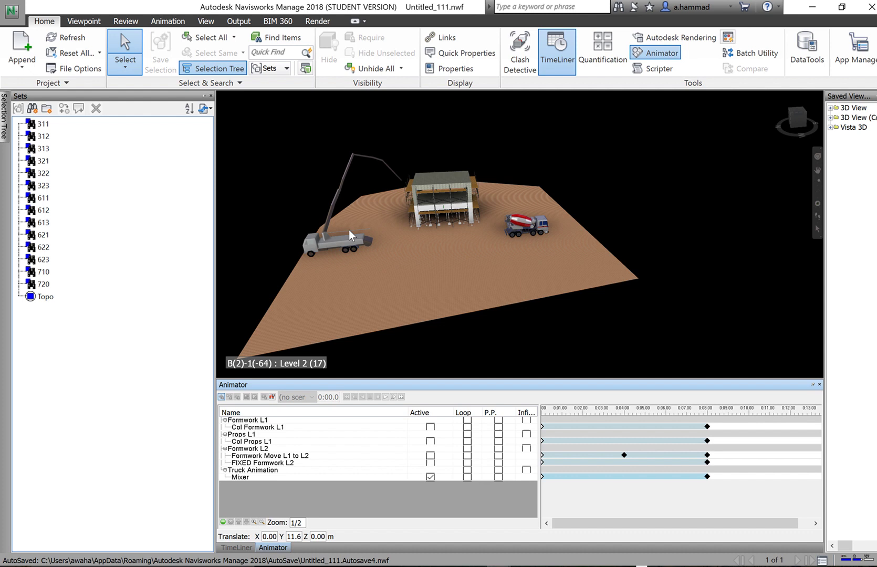
- Add Concrete_Boom_Pump_Truck.nwc to Truck Animation as 'Animation Set 2' and set time to 0:08
mouse_move(5, 116)
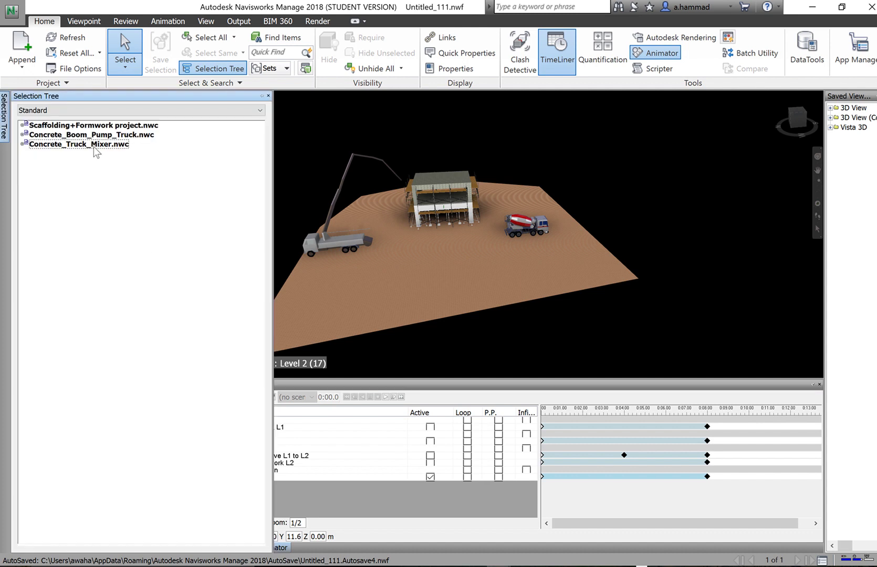
left_click(95, 134)
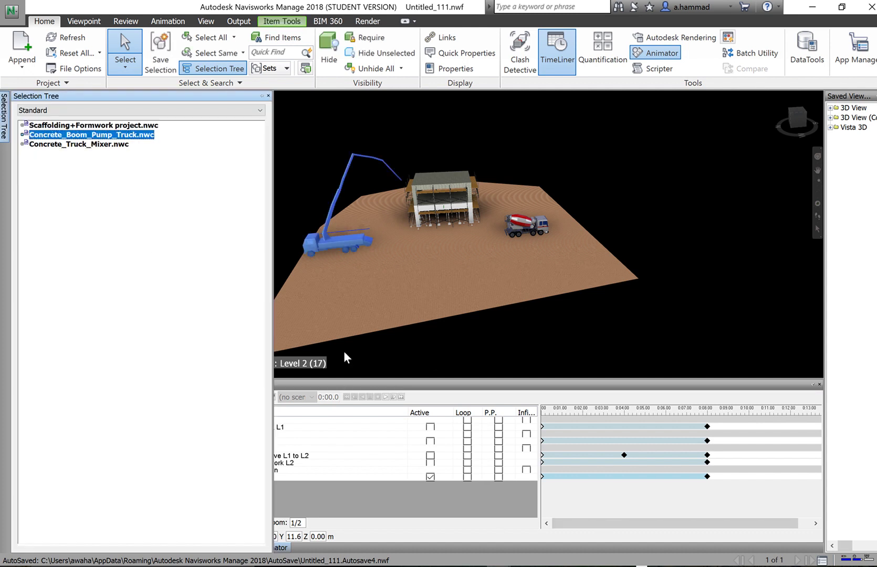
right_click(293, 469)
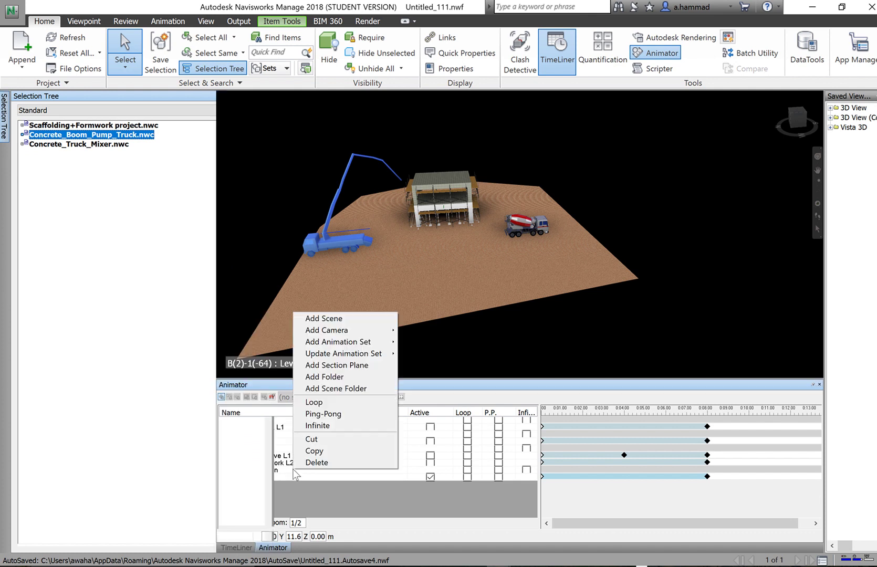
mouse_move(374, 343)
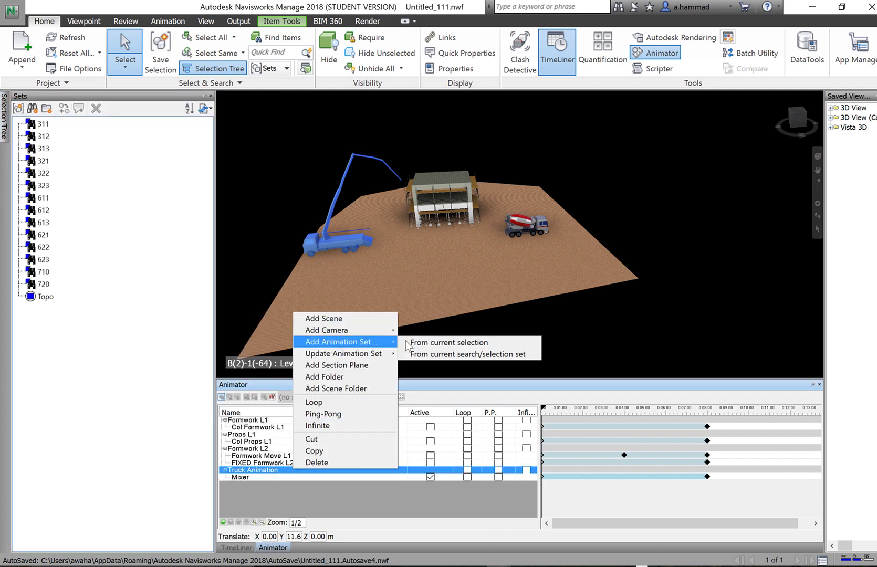
left_click(433, 353)
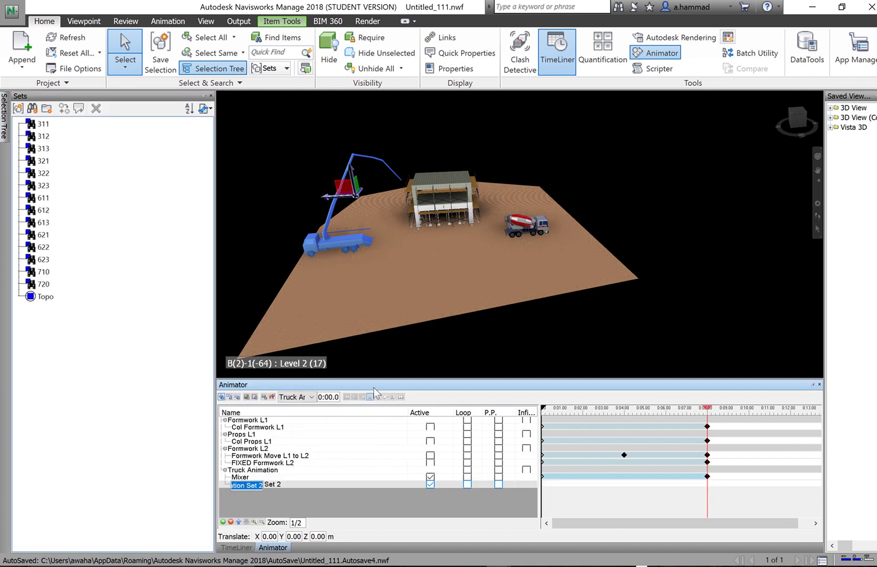
left_click(266, 398)
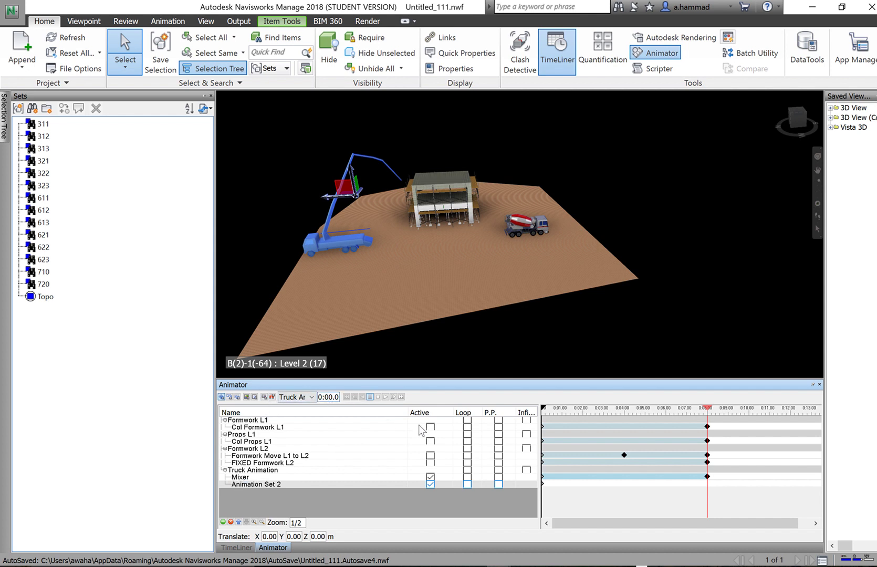
type("8")
left_click(246, 397)
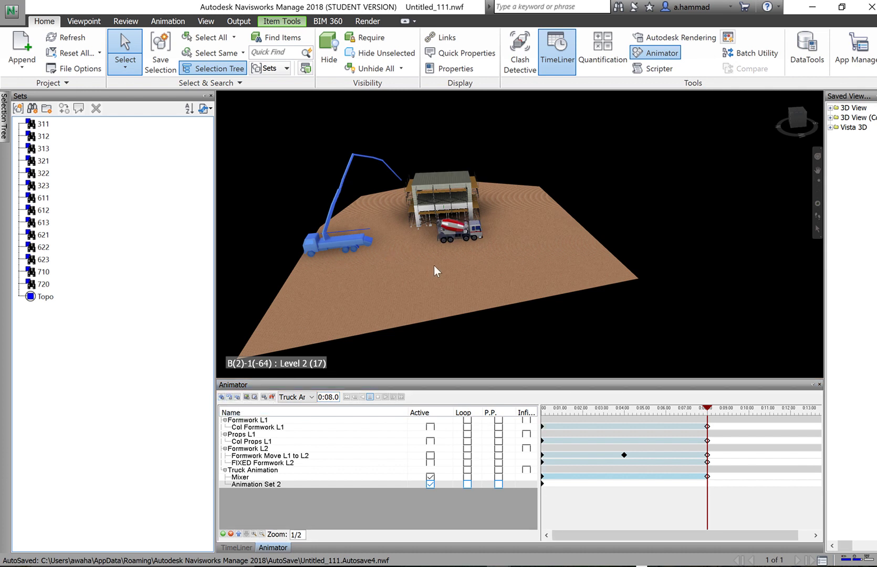
- Translate the pump truck about 9.4 m along Y beside the building and capture its 0:08 keyframe
middle_click_drag(434, 266, 452, 336, "shift")
left_click(223, 398)
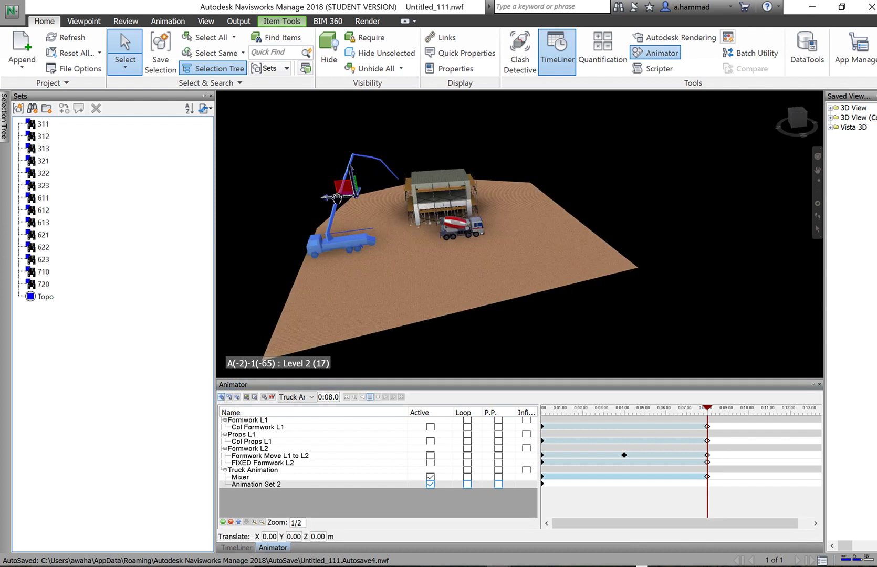
left_click_drag(337, 198, 396, 202)
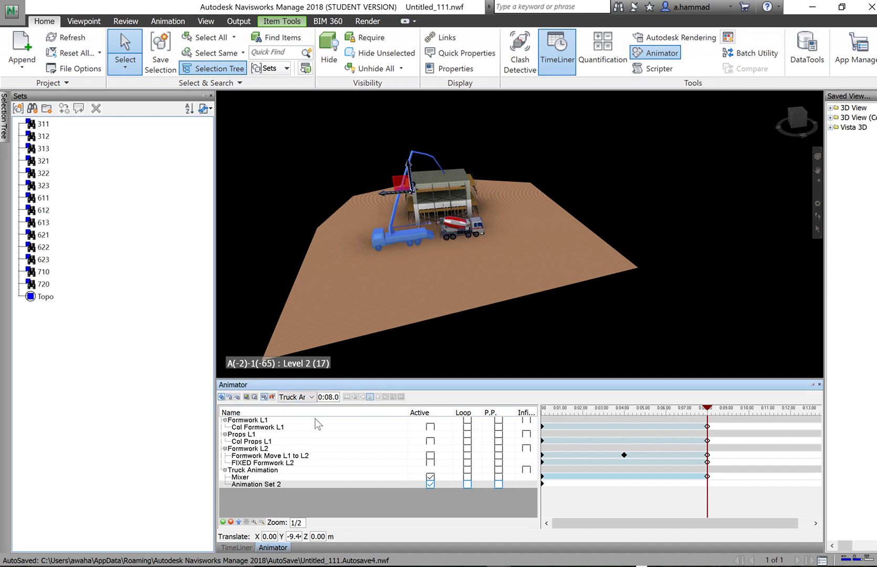
left_click(264, 397)
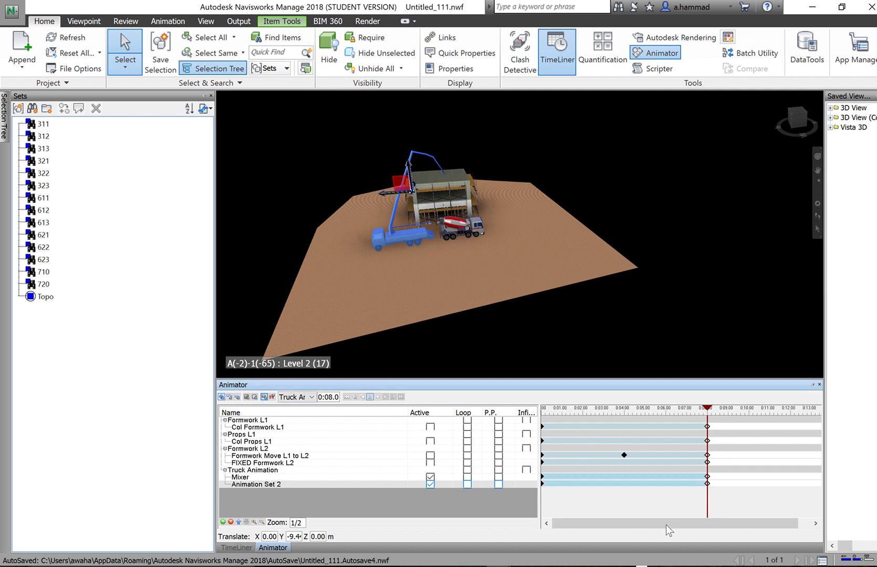
left_click(378, 398)
left_click(387, 396)
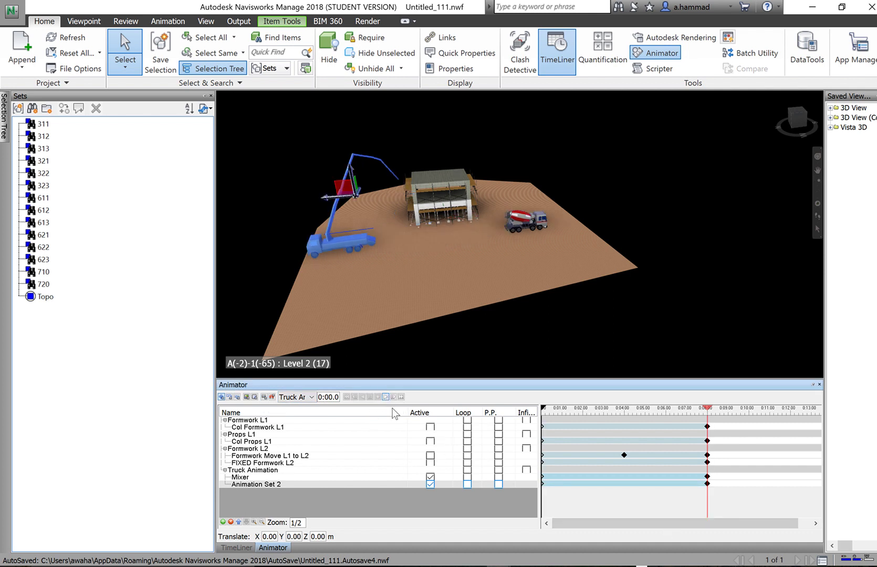
left_click(659, 162)
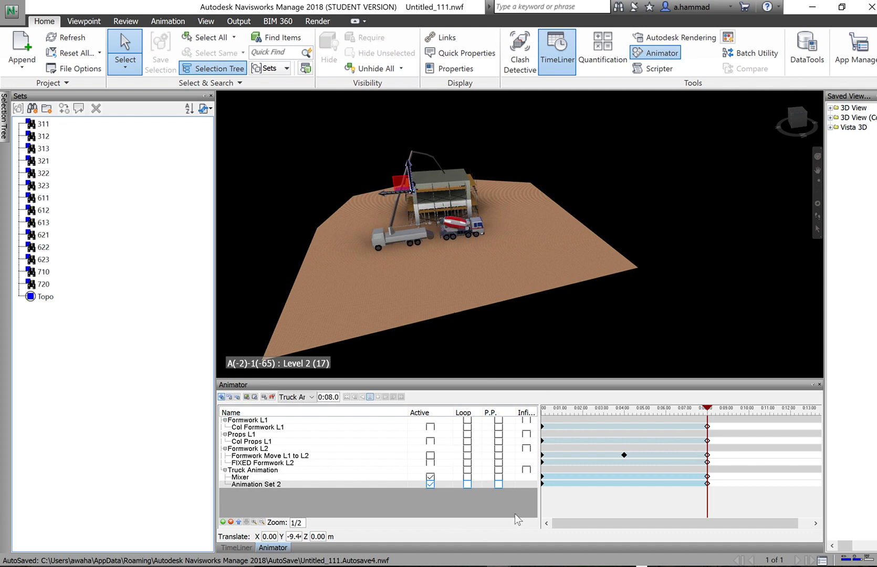
- Turn on Loop for Animation Set 2 and Mixer, then stop and replay the animation
left_click(465, 477)
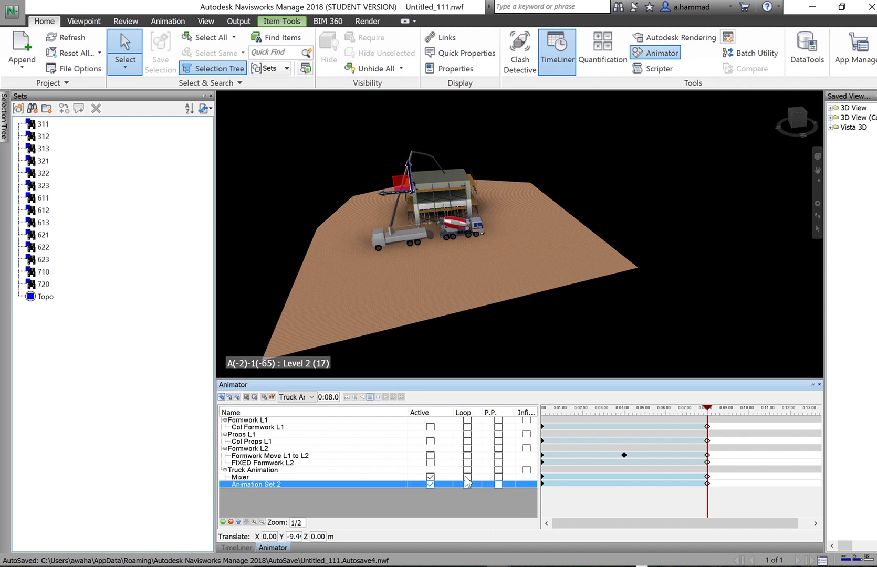
left_click(465, 485)
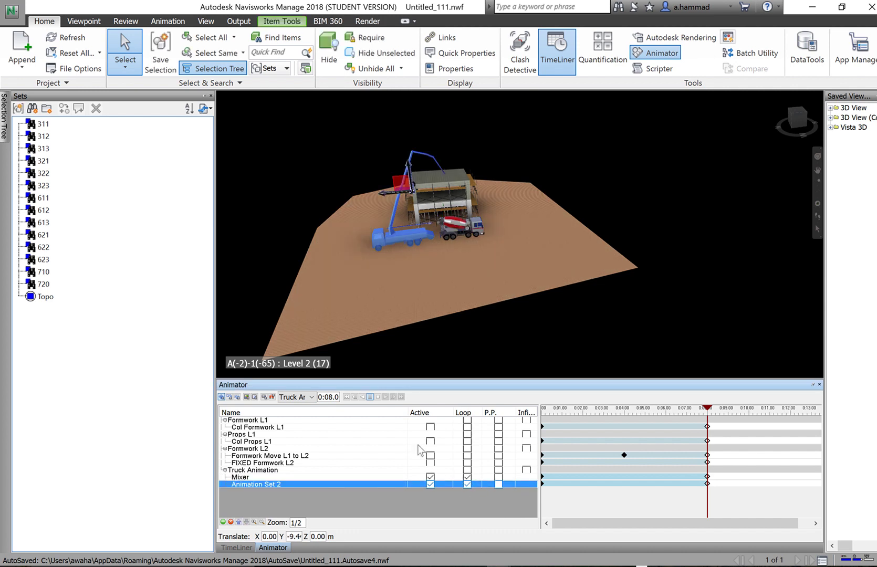
left_click(378, 397)
left_click(385, 397)
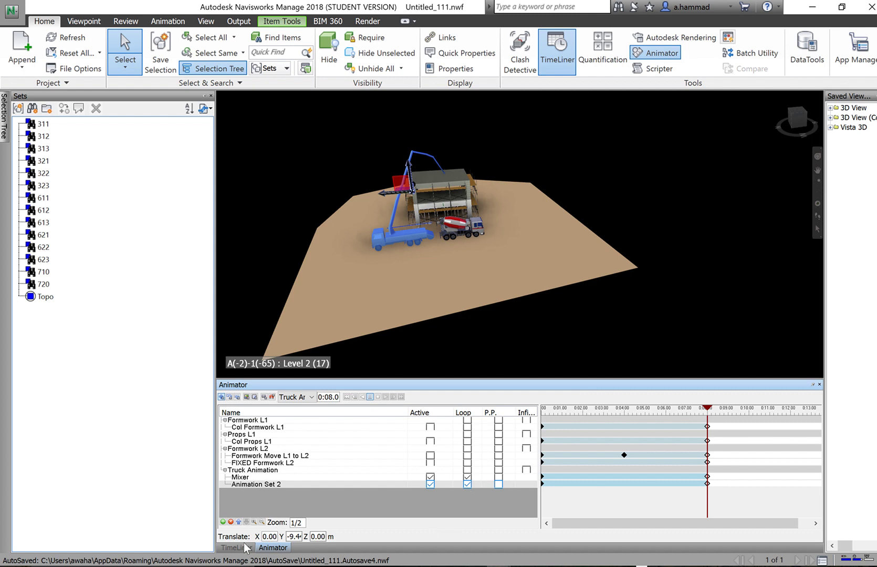
- Turn on P.P. (ping-pong) for Mixer and Animation Set 2 and replay the animation from the start
left_click(499, 481)
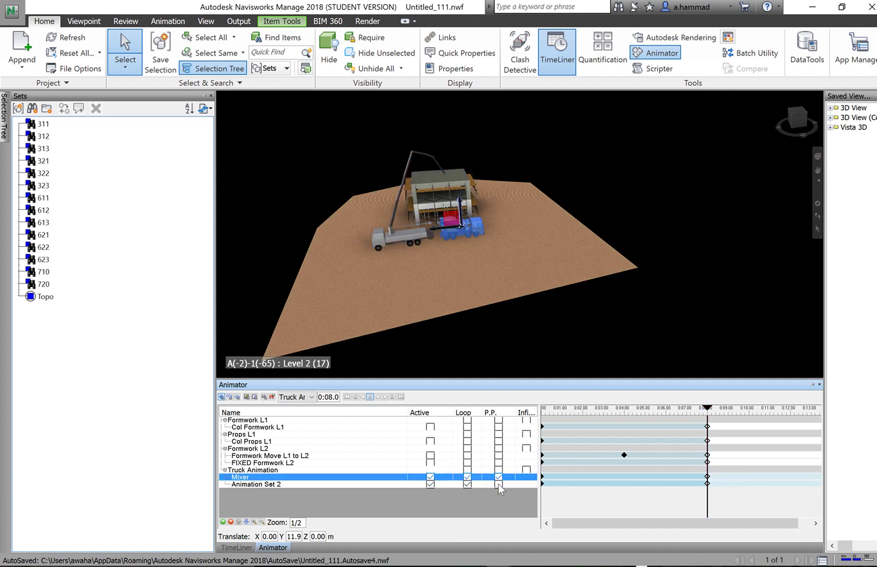
left_click(498, 484)
left_click_drag(658, 525, 793, 527)
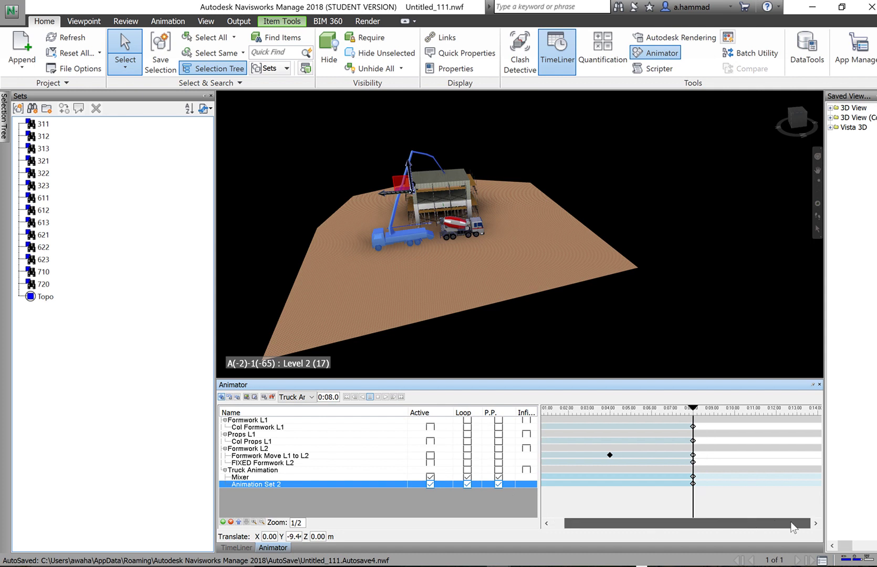
left_click(386, 397)
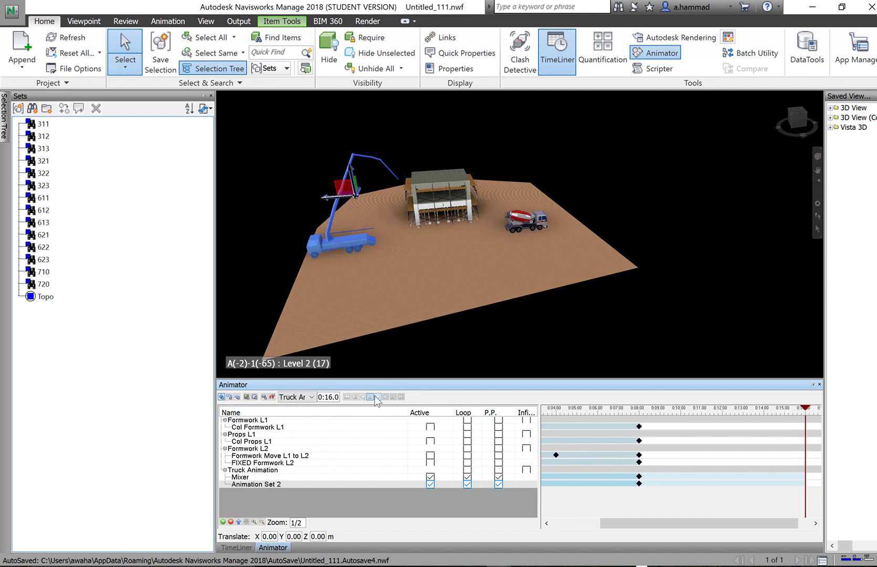
- Switch the docked panel to the TimeLiner task list and scroll through its tasks
left_click(239, 548)
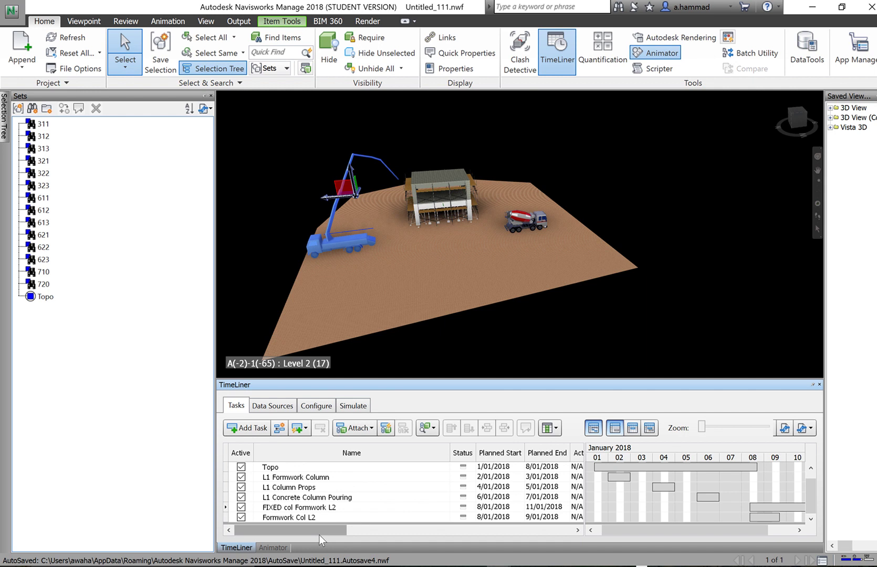
mouse_move(319, 535)
left_mouse_down()
mouse_move(404, 536)
mouse_move(319, 529)
left_mouse_up()
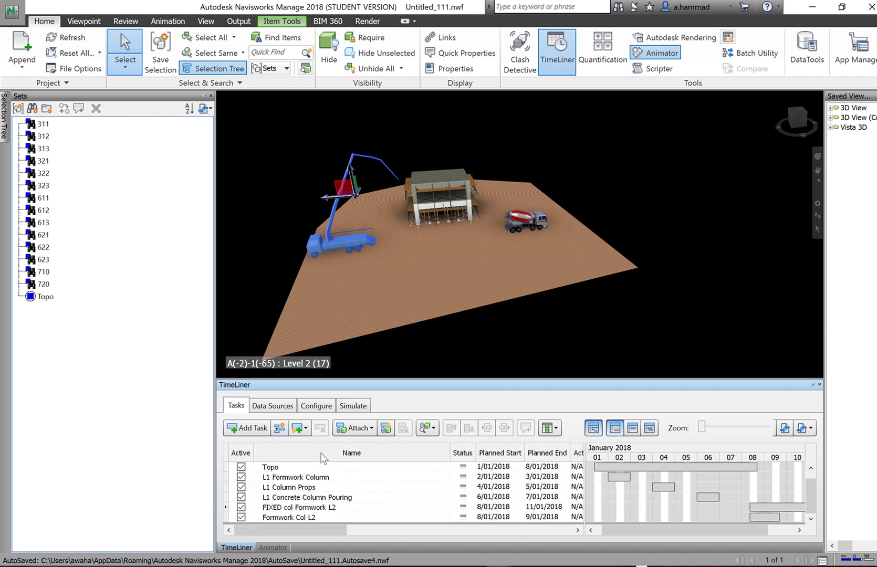